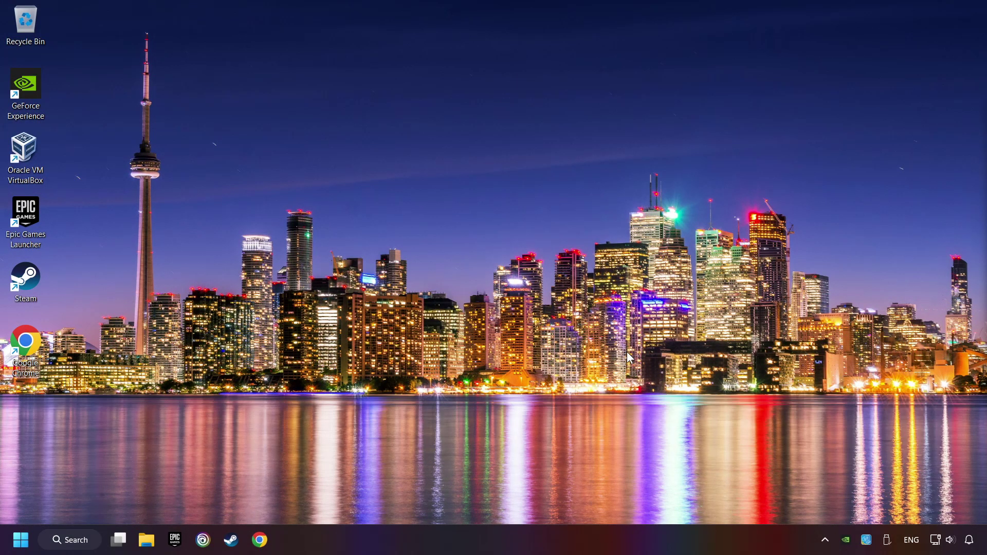
Step: Switch on Set time zone automatically and Set time automatically, then close Settings
right_click(969, 540)
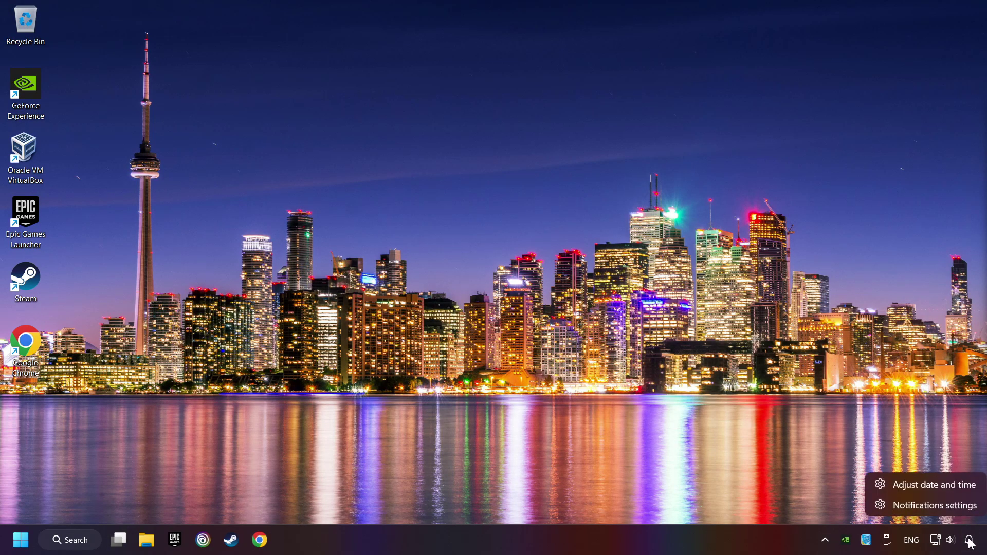
left_click(944, 488)
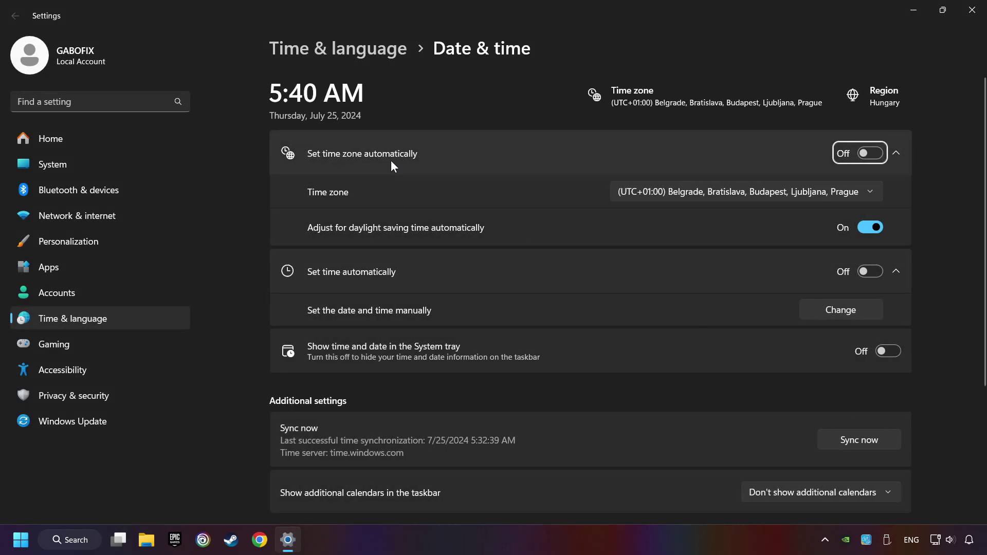
left_click(870, 155)
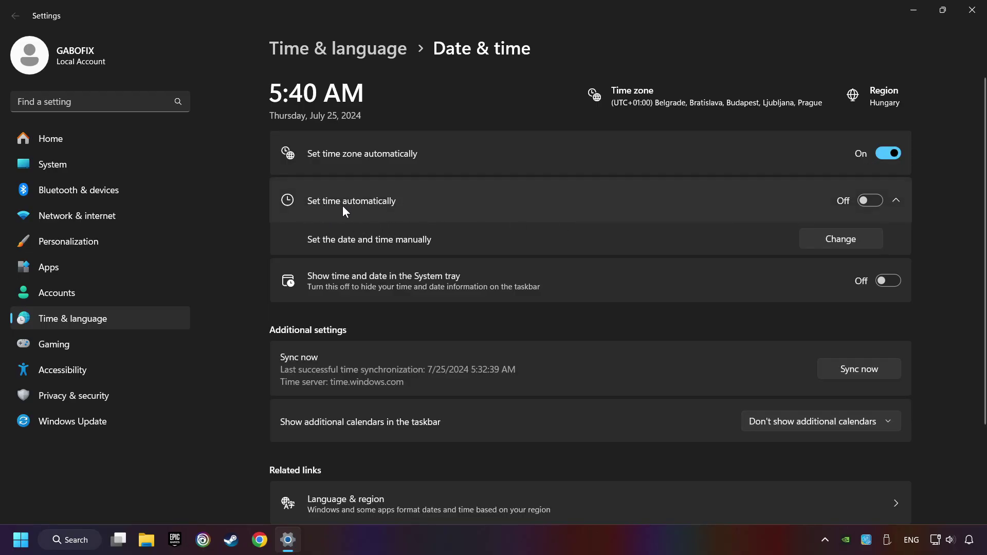
left_click(874, 202)
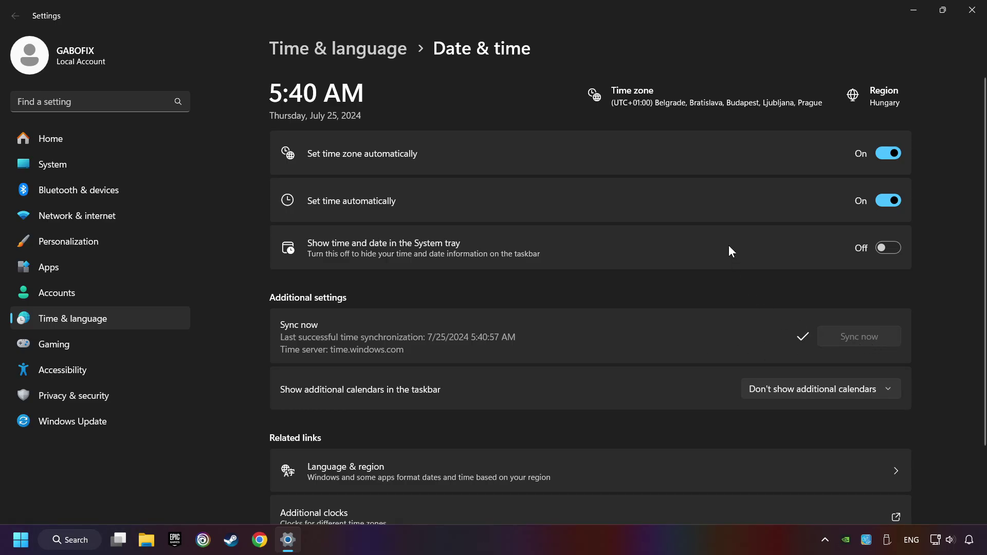
left_click(970, 12)
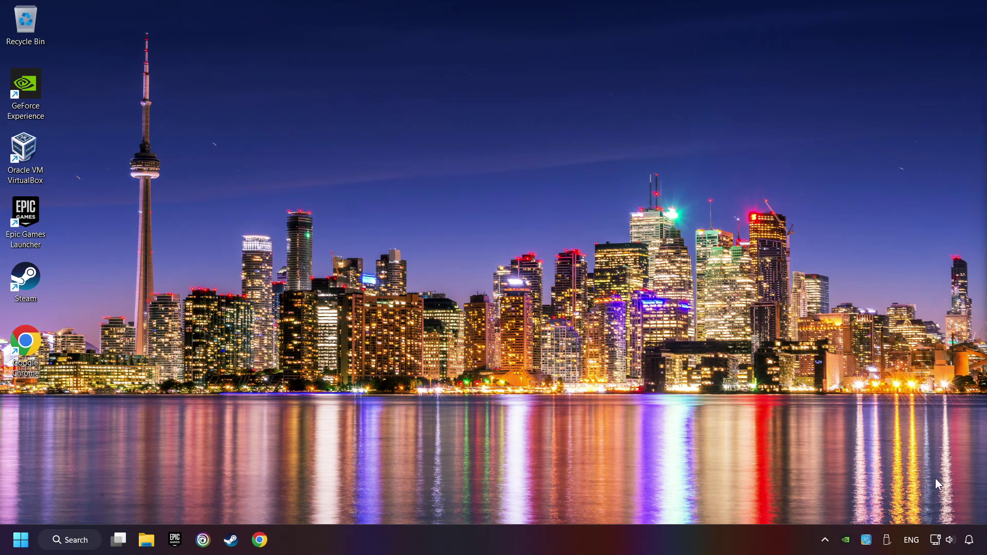
Step: Save the manual proxy setup with Use a proxy server left Off, then close Settings
right_click(935, 541)
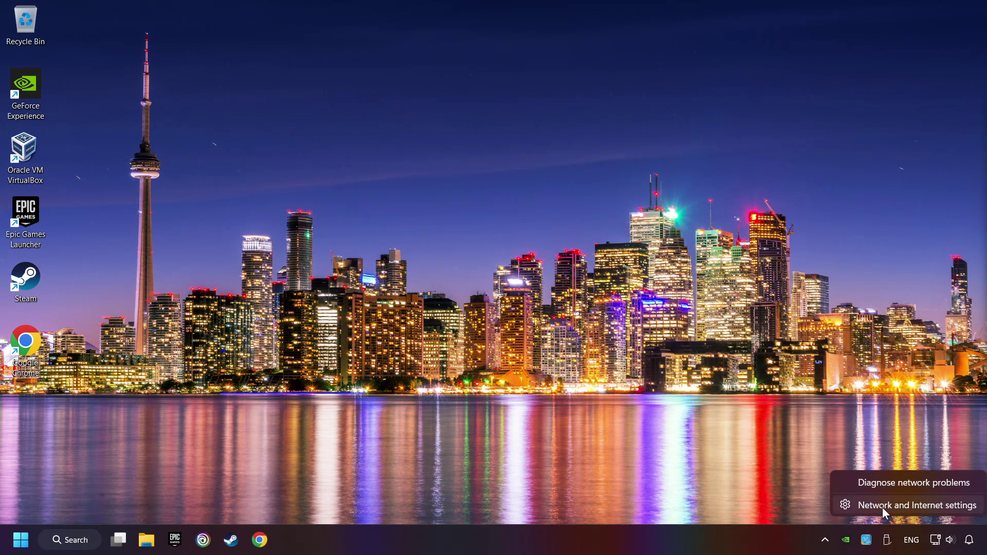
left_click(924, 507)
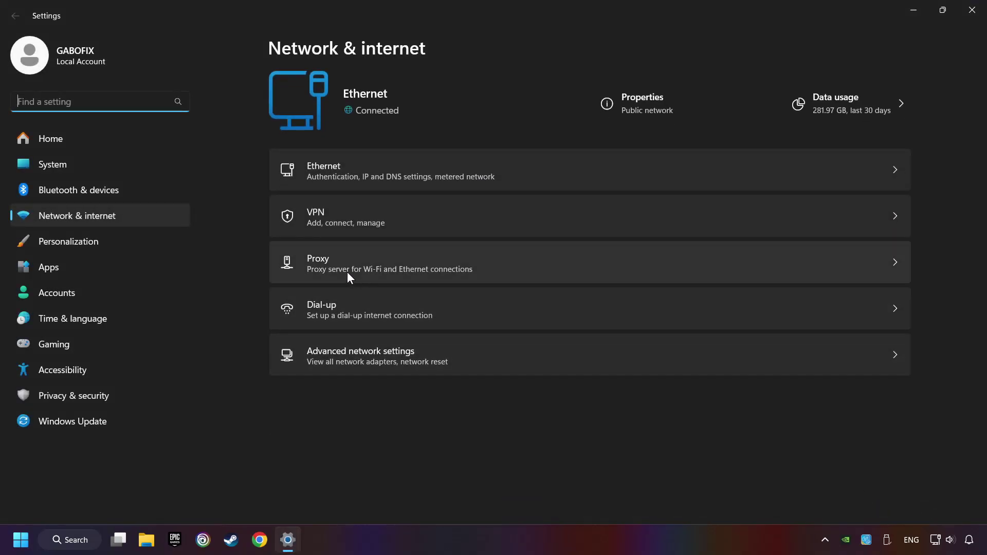
left_click(347, 260)
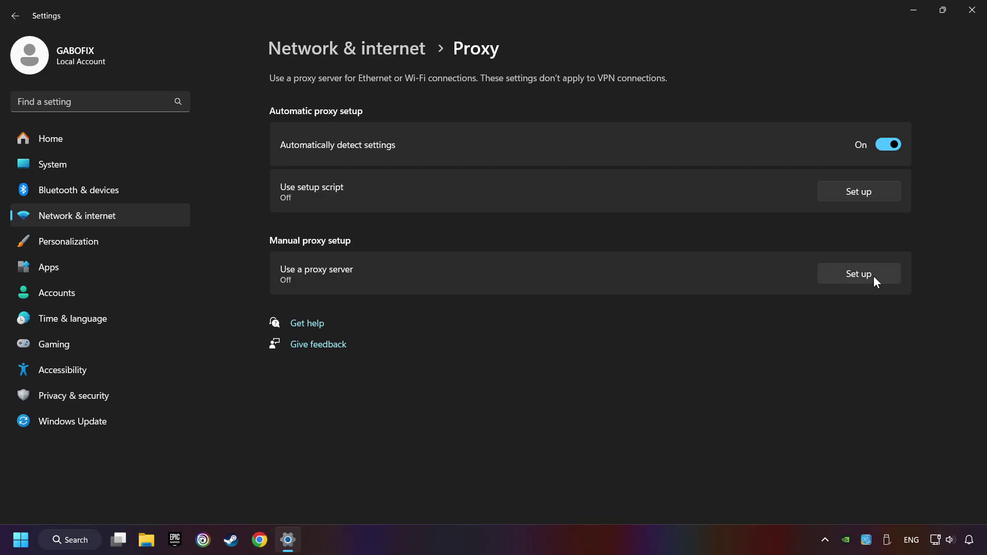
left_click(858, 274)
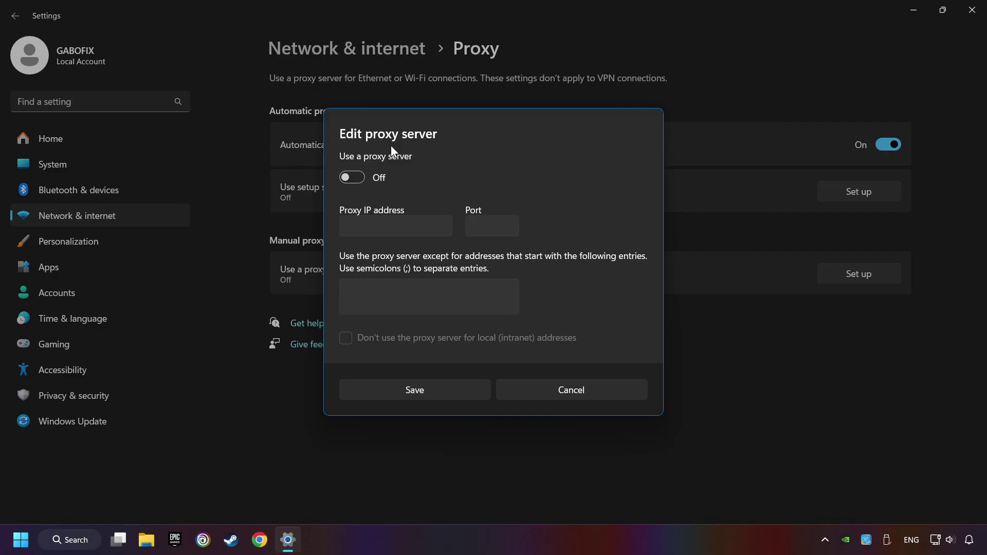
left_click(406, 395)
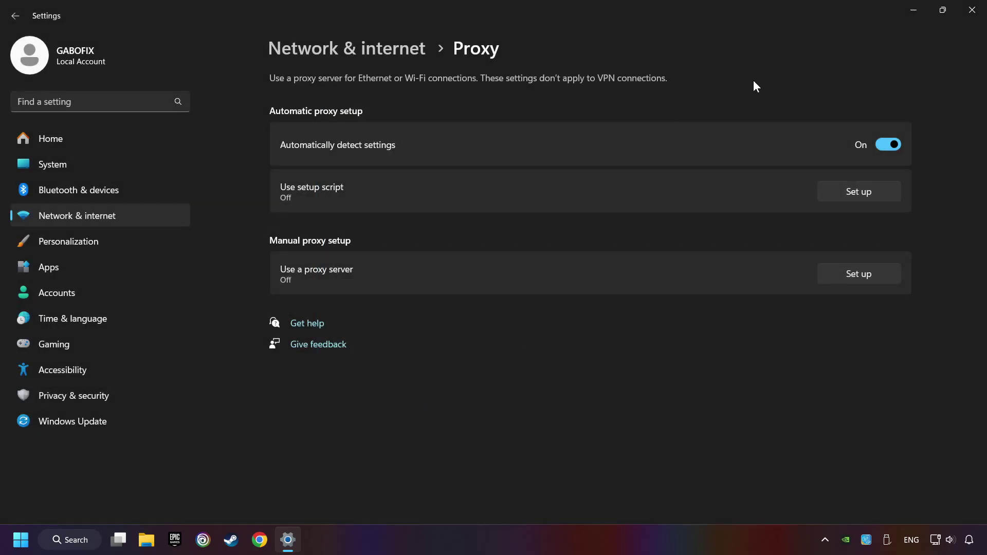
left_click(969, 21)
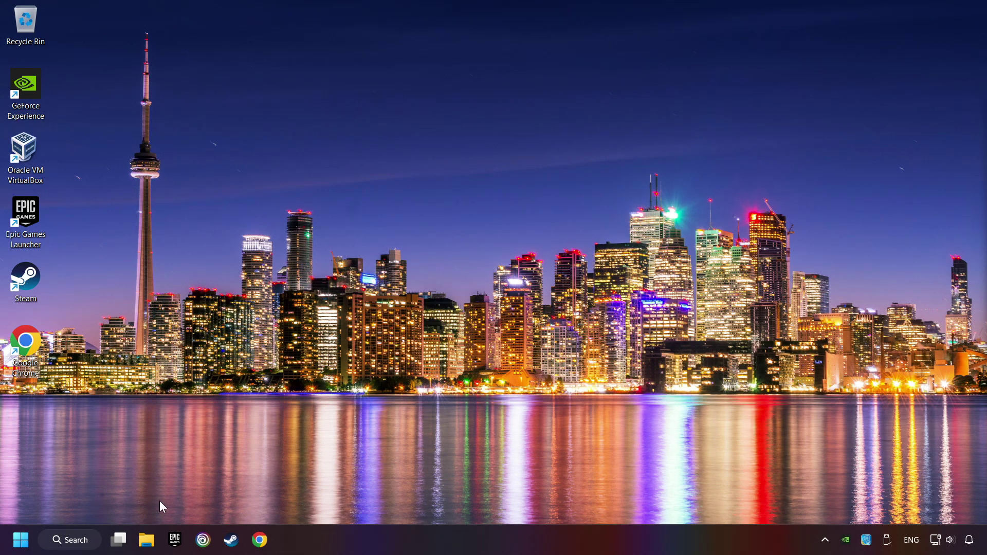
Step: Search for cmd and run Command Prompt as administrator
left_click(78, 550)
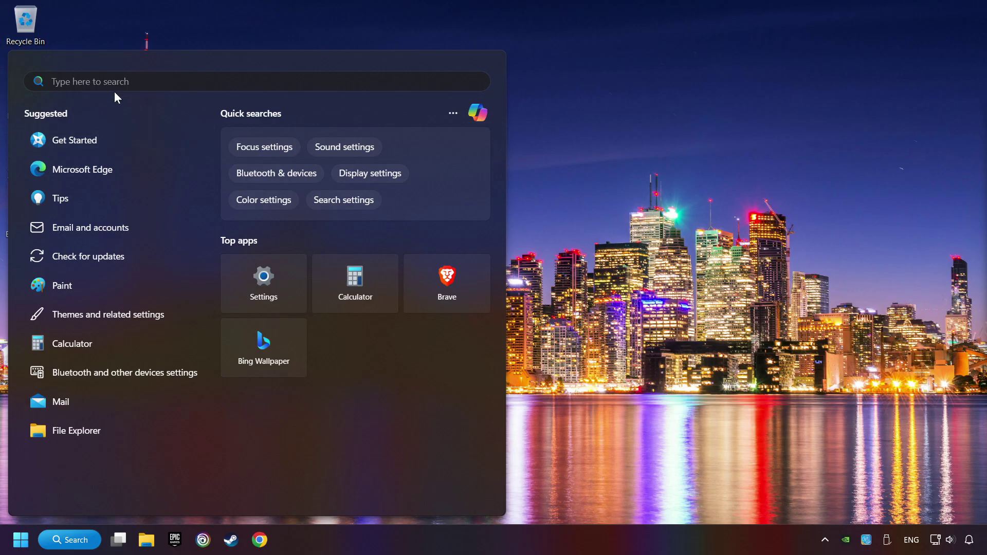
type("cmd")
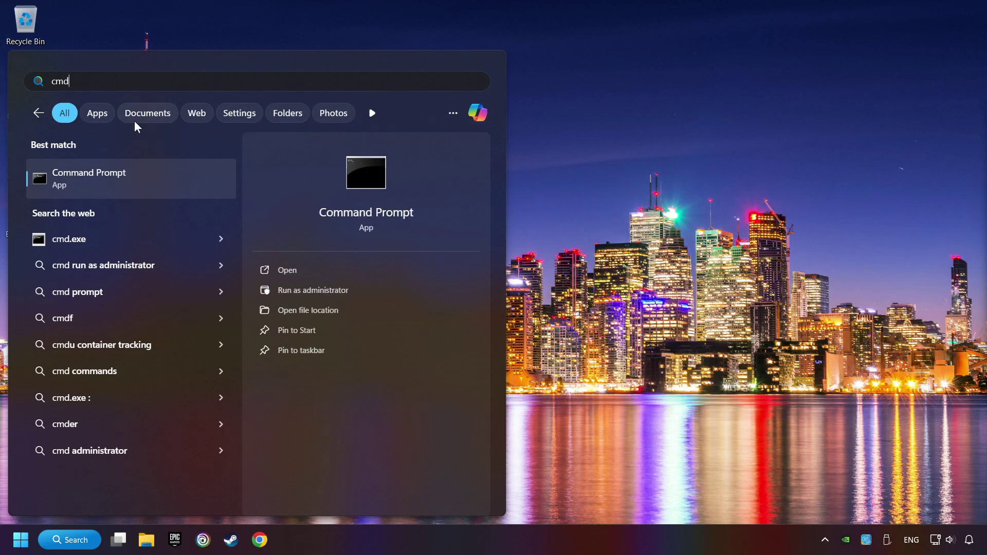
right_click(187, 177)
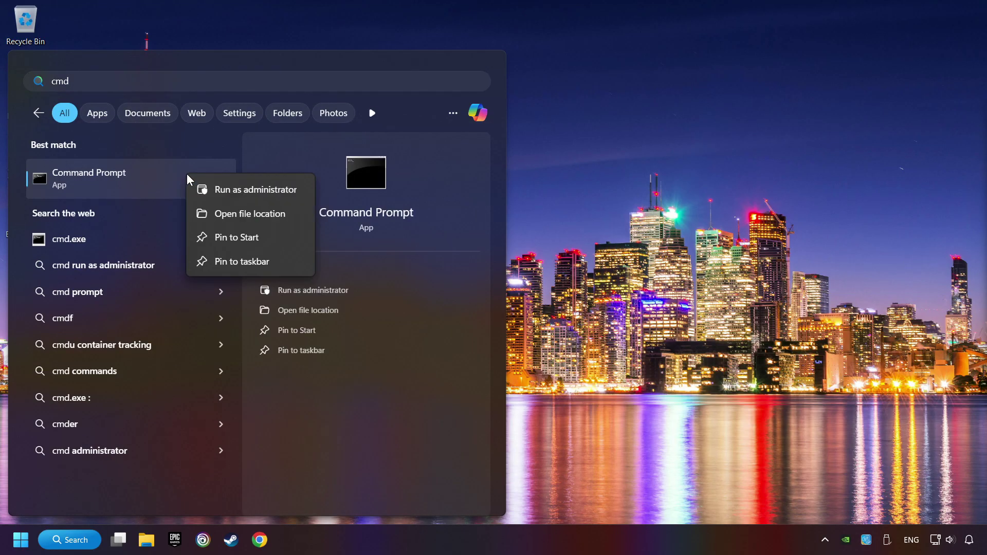
left_click(237, 191)
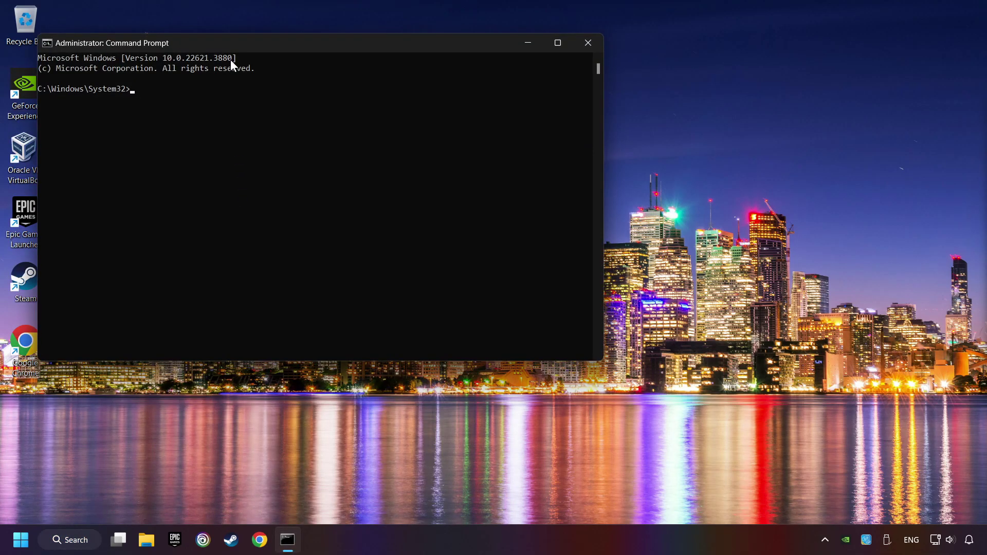
Step: Arrange Command Prompt beside commands.txt and run ipconfig /flushdns from the notes
left_click_drag(233, 45, 213, 31)
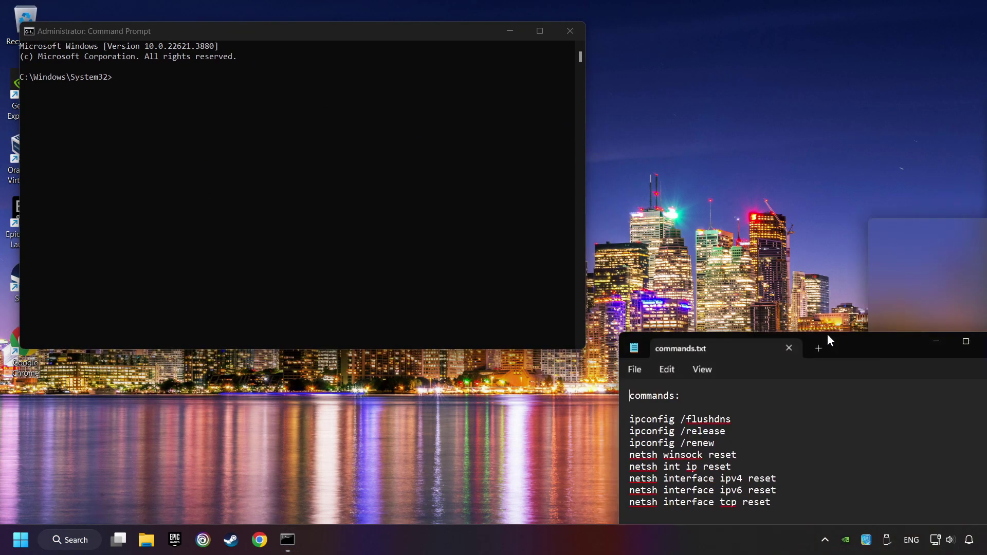
left_click_drag(828, 338, 824, 292)
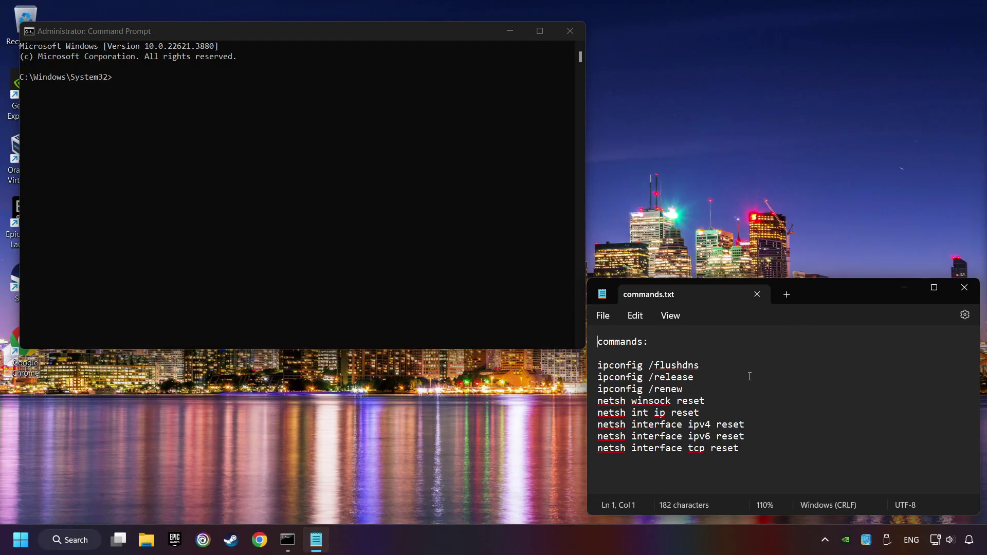
left_click_drag(708, 365, 597, 365)
key("ctrl+c")
left_click(230, 105)
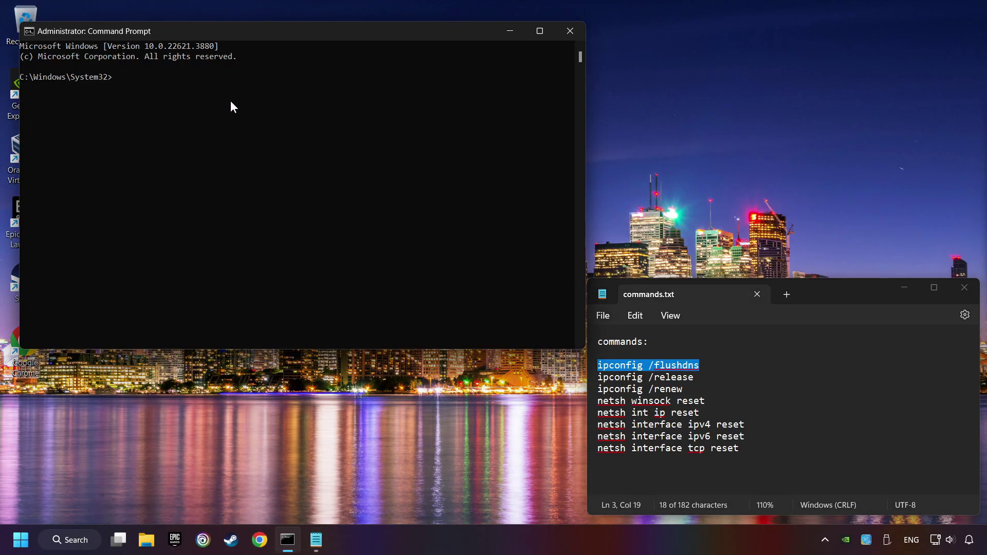
key("ctrl+v")
key("Return")
Step: Run ipconfig /release and ipconfig /renew copied from commands.txt
left_click_drag(694, 378, 592, 376)
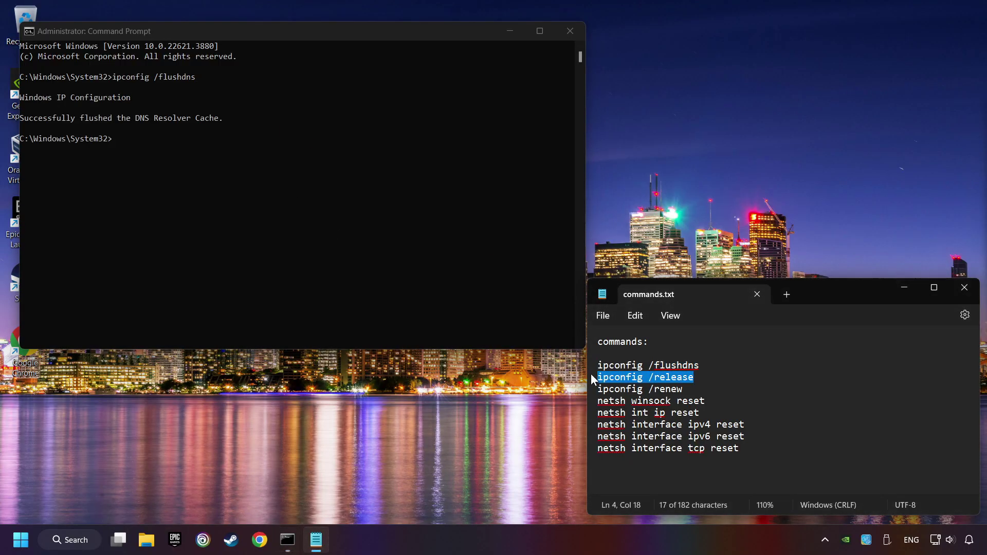
key("ctrl+c")
left_click(236, 183)
key("ctrl+v")
key("Return")
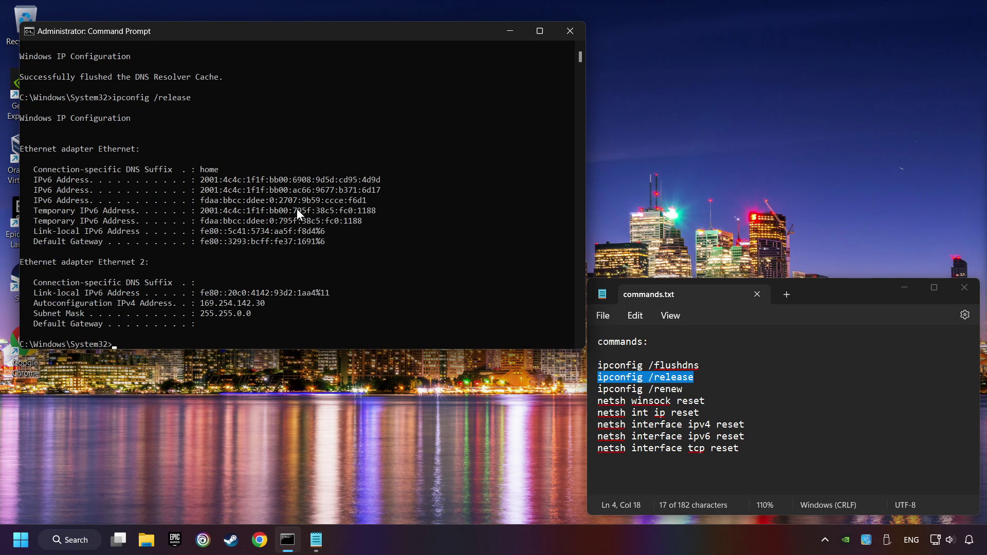
left_click(684, 388)
left_click_drag(683, 389, 591, 391)
key("ctrl+c")
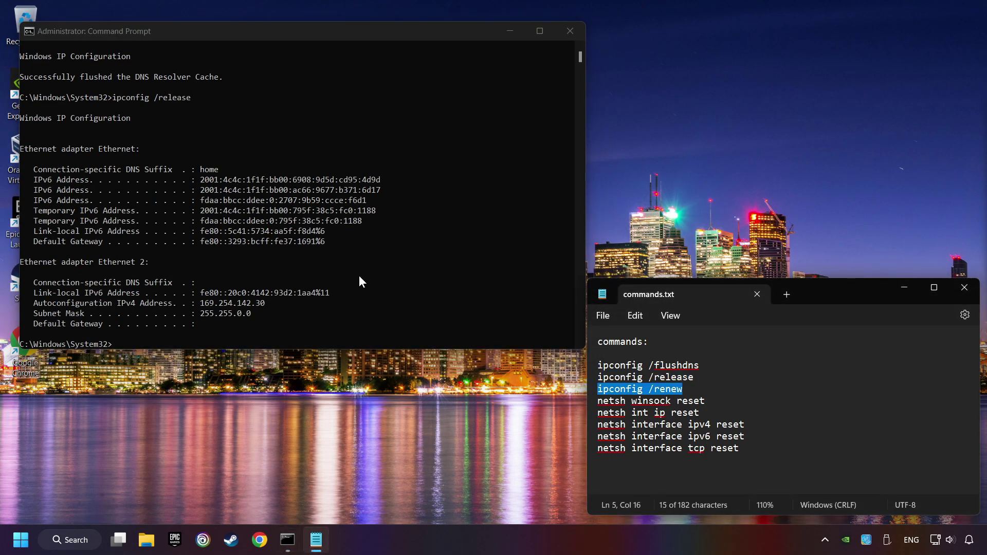
left_click(317, 242)
key("ctrl+v")
key("Return")
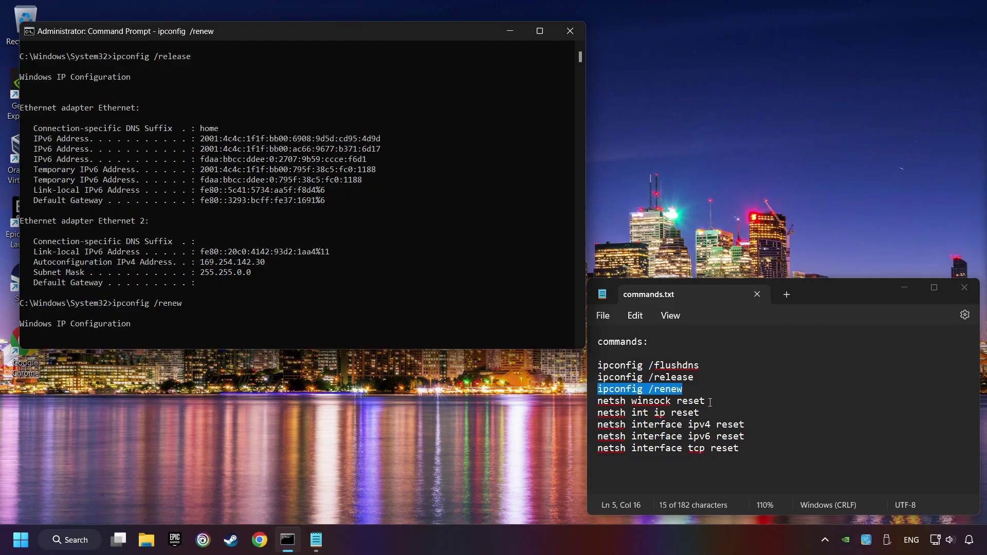
Step: Run netsh winsock reset and netsh int ip reset in the admin prompt
left_click_drag(706, 401, 584, 404)
key("ctrl+c")
left_click(359, 259)
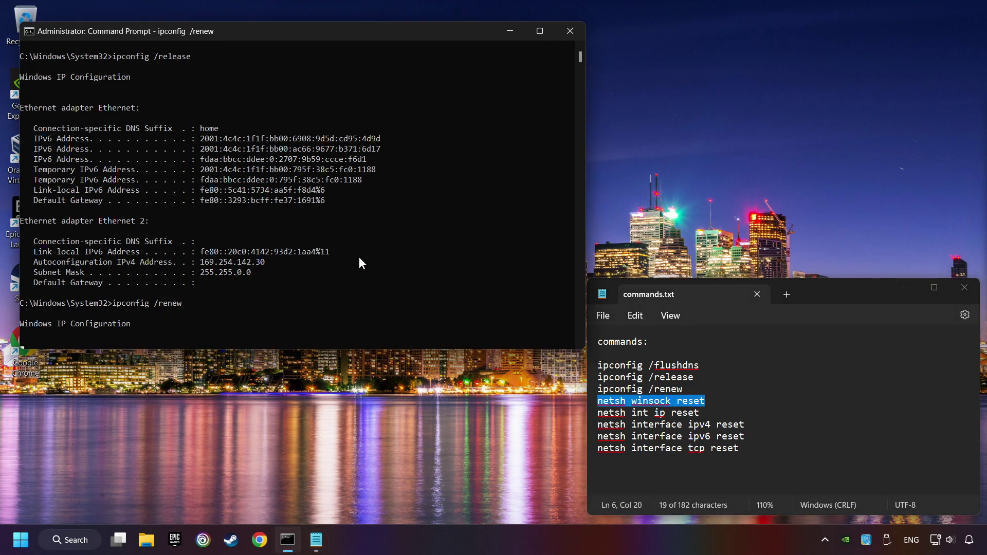
key("ctrl+v")
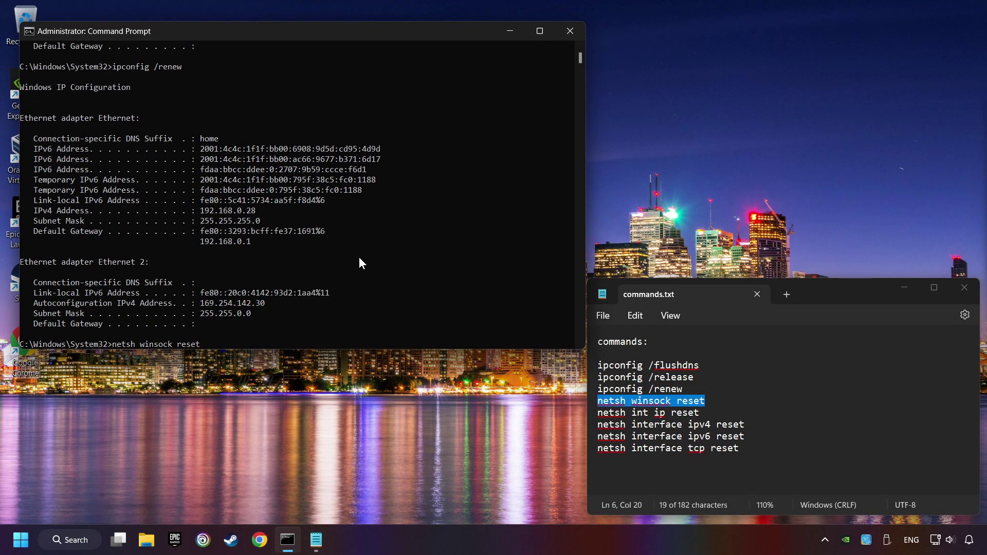
key("Return")
left_click_drag(701, 413, 584, 411)
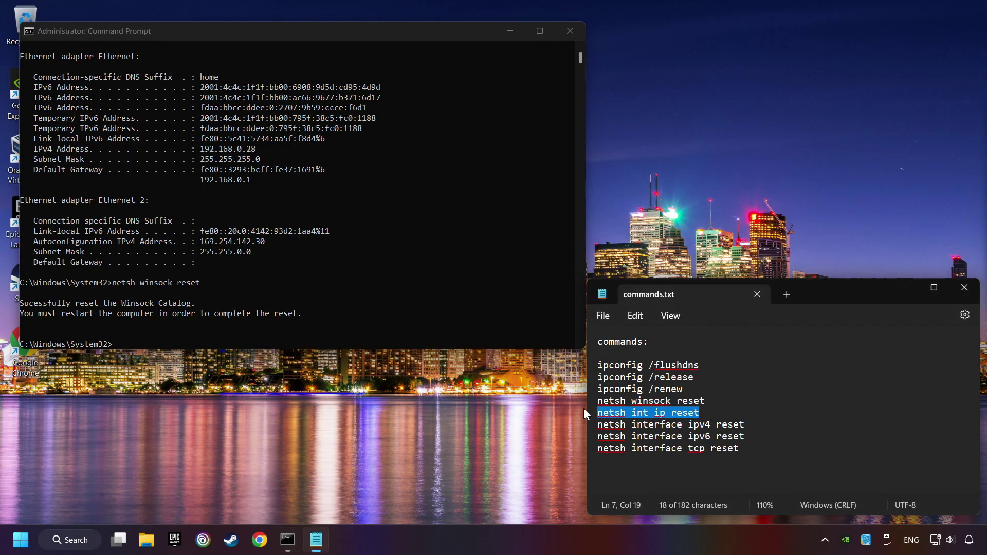
key("ctrl+c")
left_click(282, 258)
key("ctrl+v")
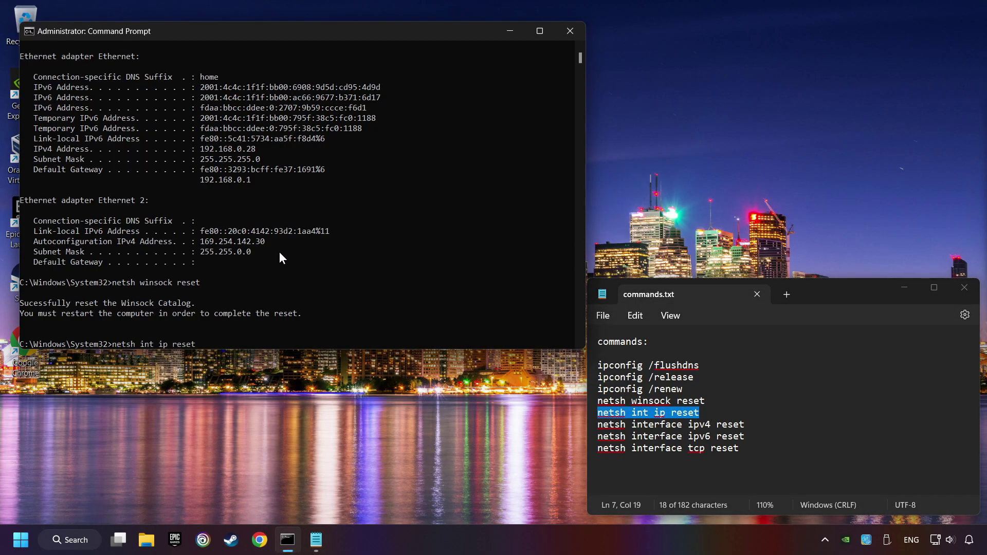
key("Return")
Step: Paste the netsh interface ipv4 reset command, then clear it without running
left_click_drag(750, 431, 596, 425)
key("ctrl+c")
left_click(328, 264)
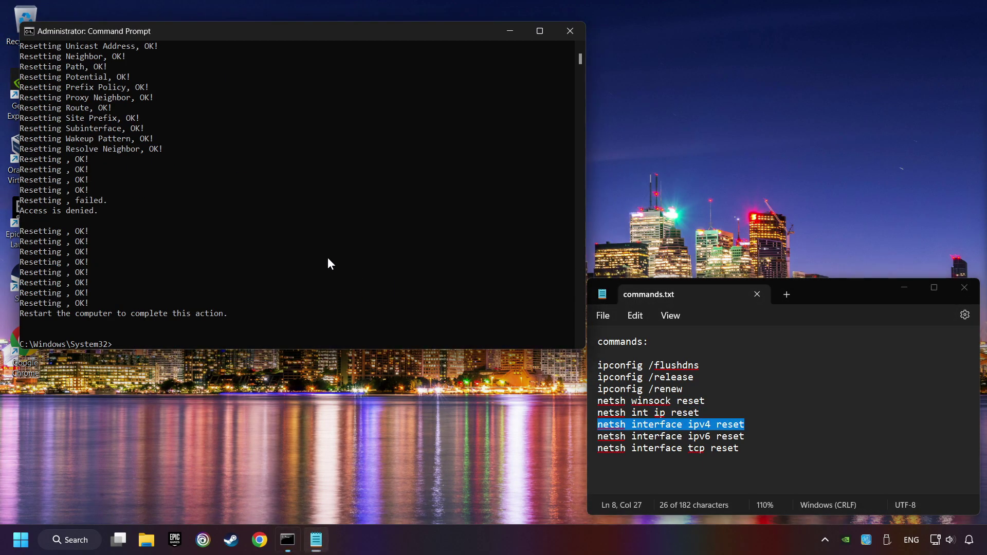
key("ctrl+v")
key("Escape")
Step: Run netsh interface ipv6 reset and netsh interface tcp reset
left_click_drag(756, 436, 608, 437)
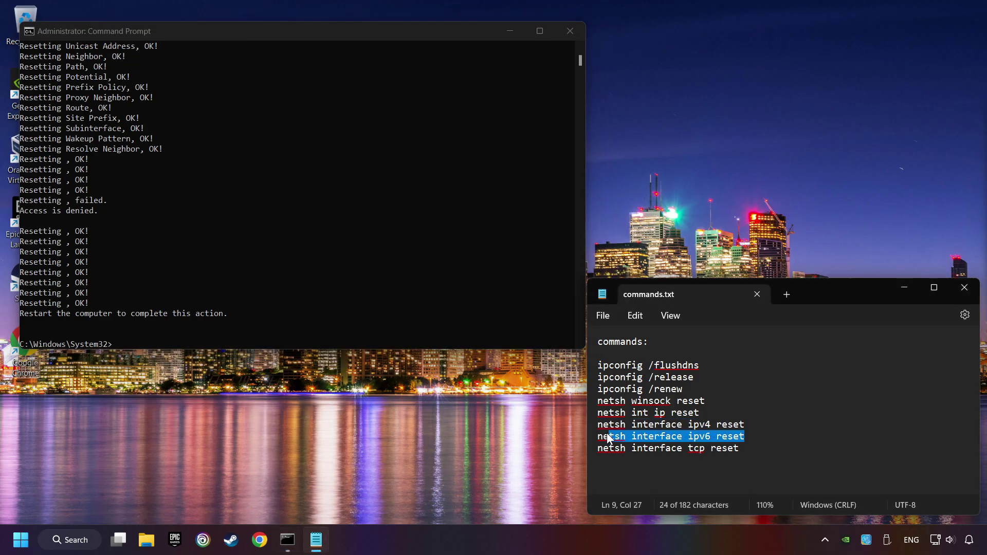
key("ctrl+c")
left_click(309, 254)
key("ctrl+v")
key("Return")
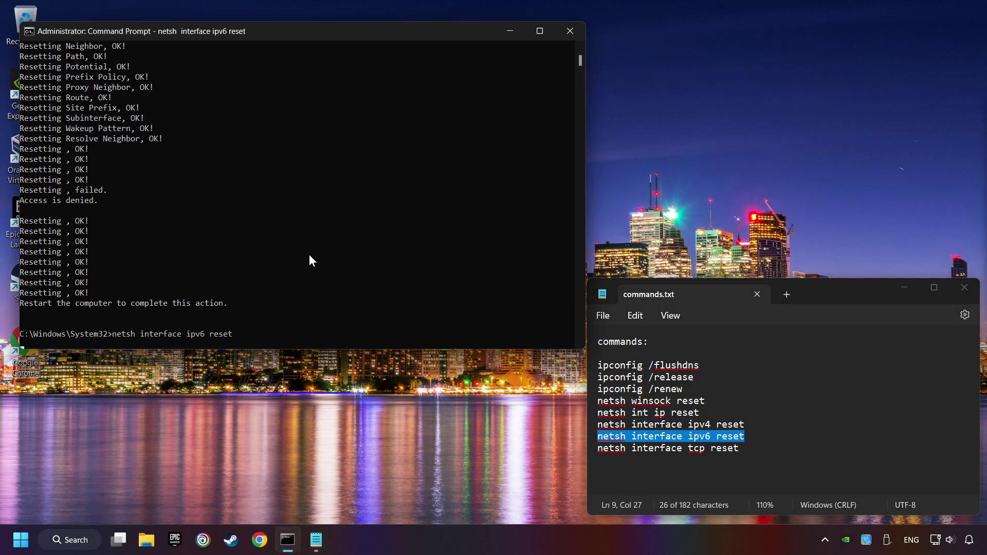
left_click_drag(750, 449, 586, 446)
key("ctrl+c")
left_click(301, 274)
key("ctrl+v")
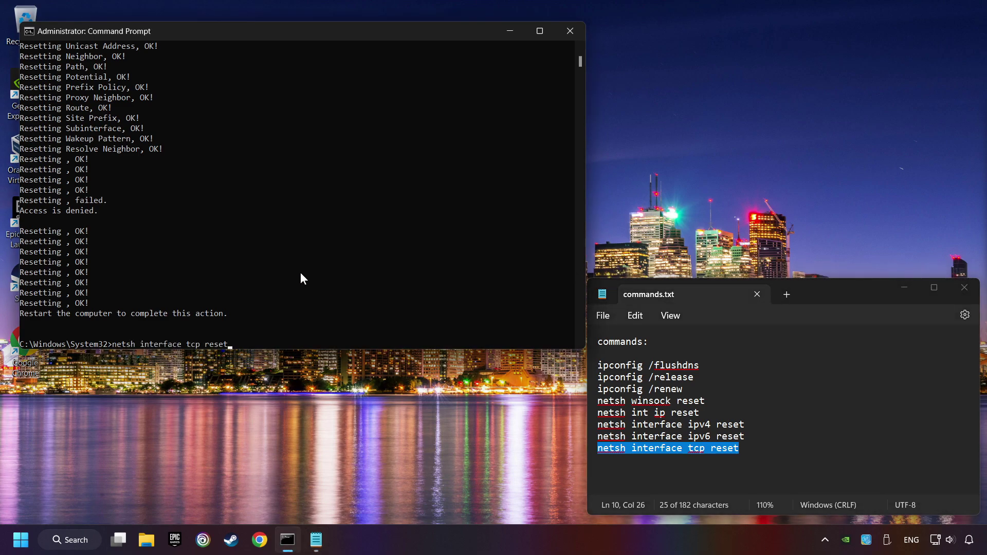
key("Return")
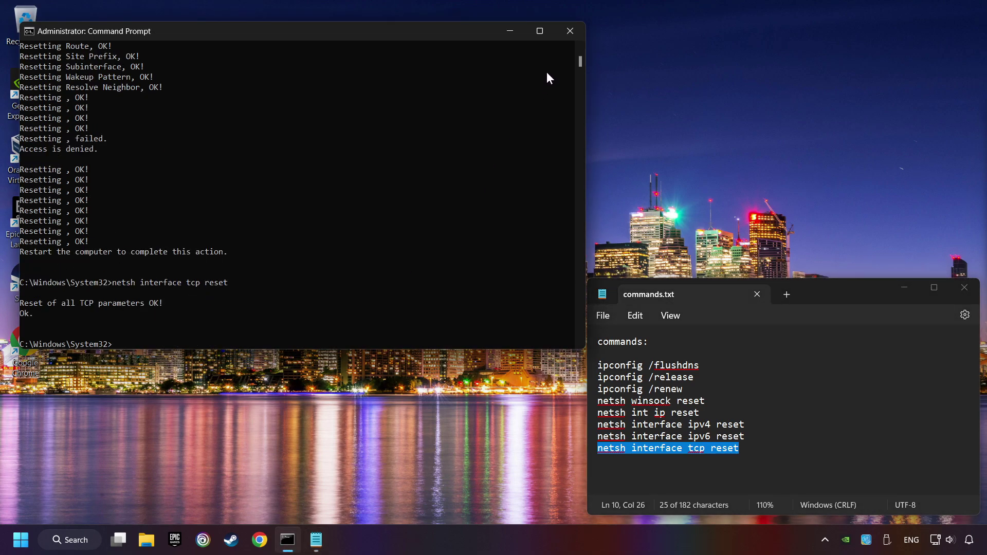
Step: Close Command Prompt and the commands notes, then show the Start menu power options
left_click(569, 32)
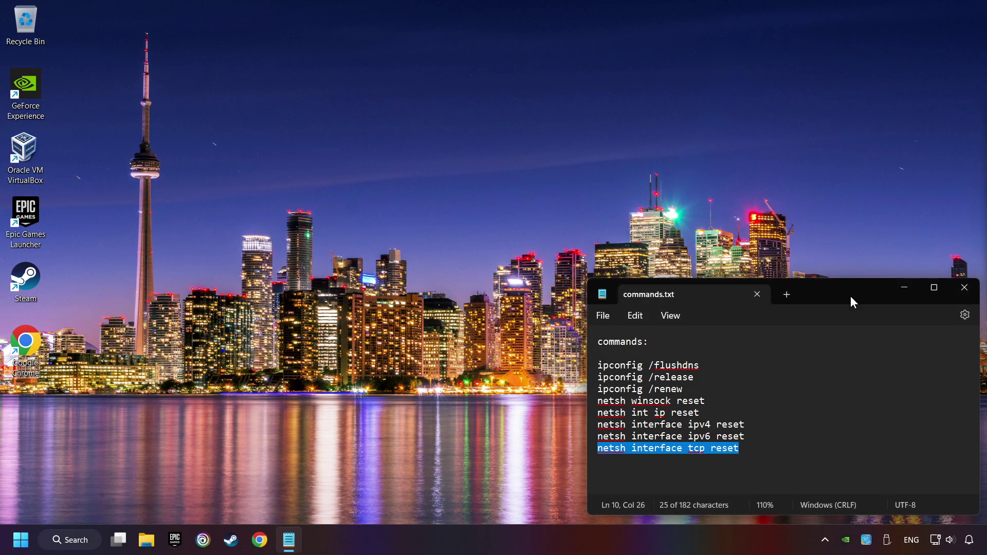
left_click(962, 288)
left_click(21, 537)
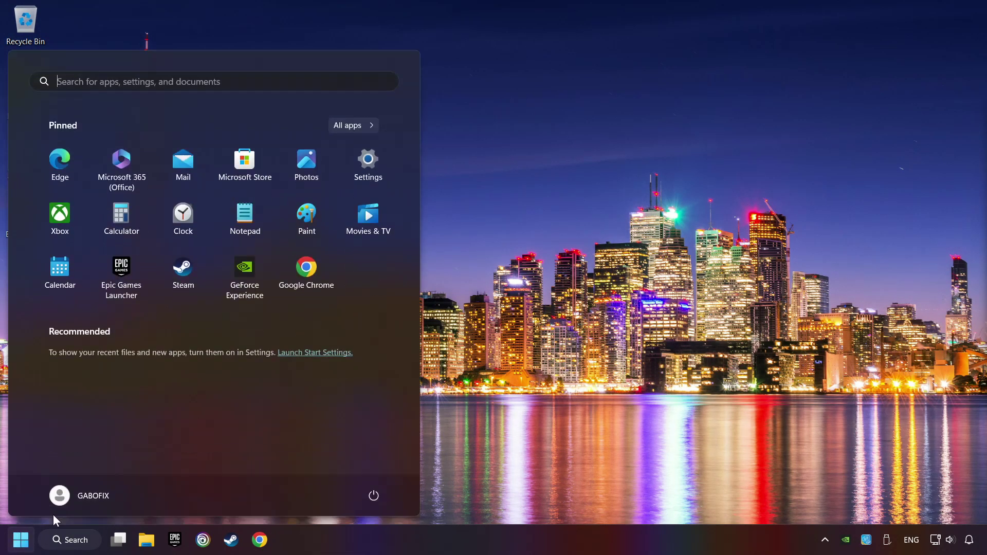
left_click(375, 497)
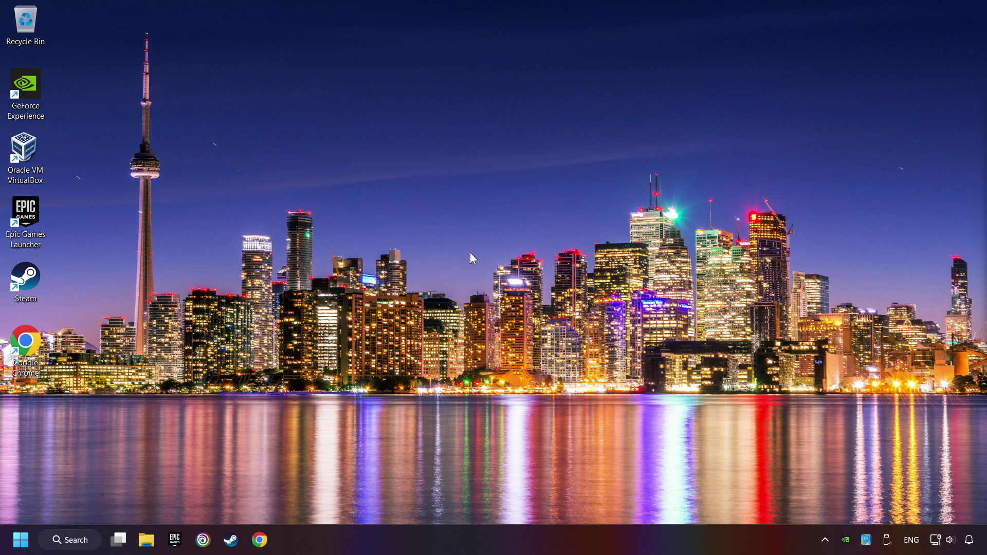
Step: Reset the network from Advanced network settings > Network reset, confirming with Yes
right_click(935, 539)
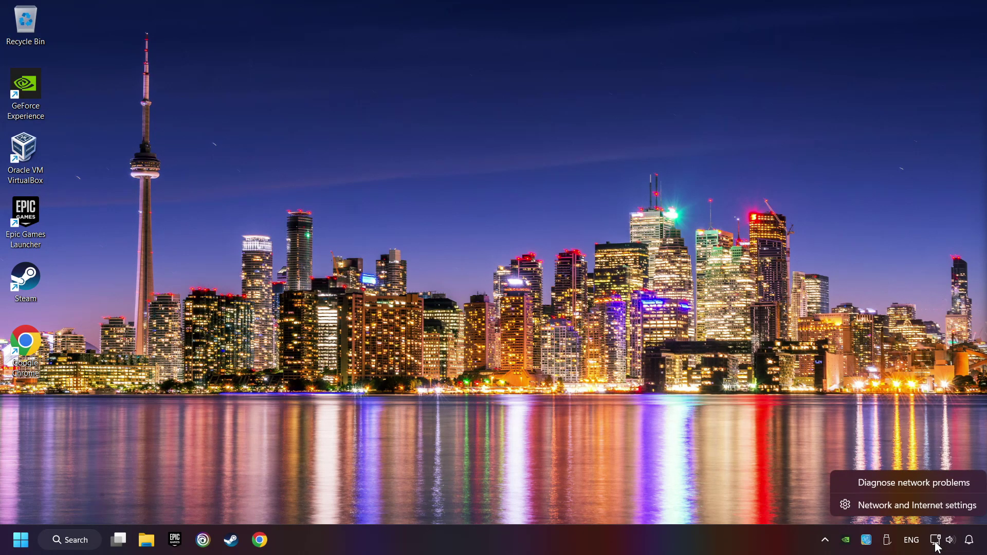
left_click(929, 509)
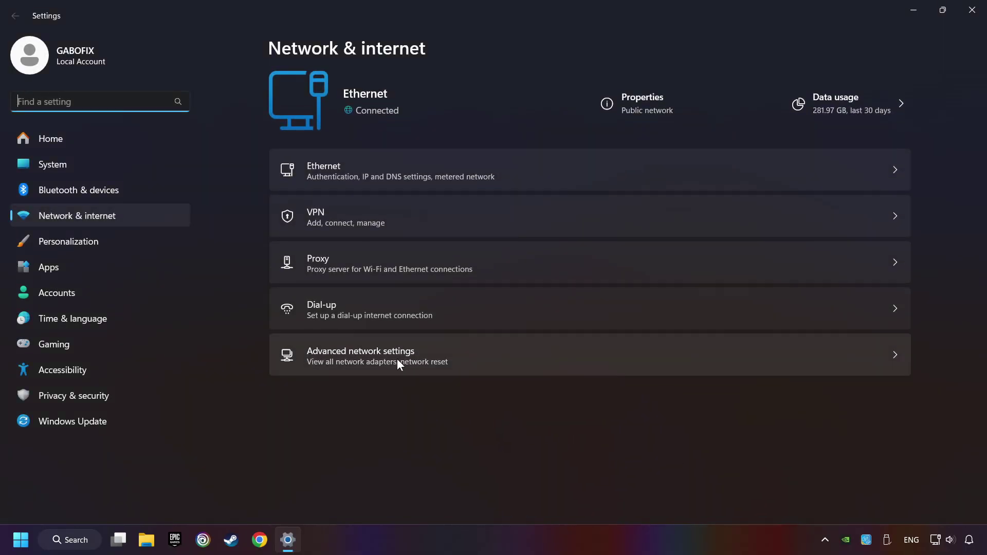
left_click(503, 357)
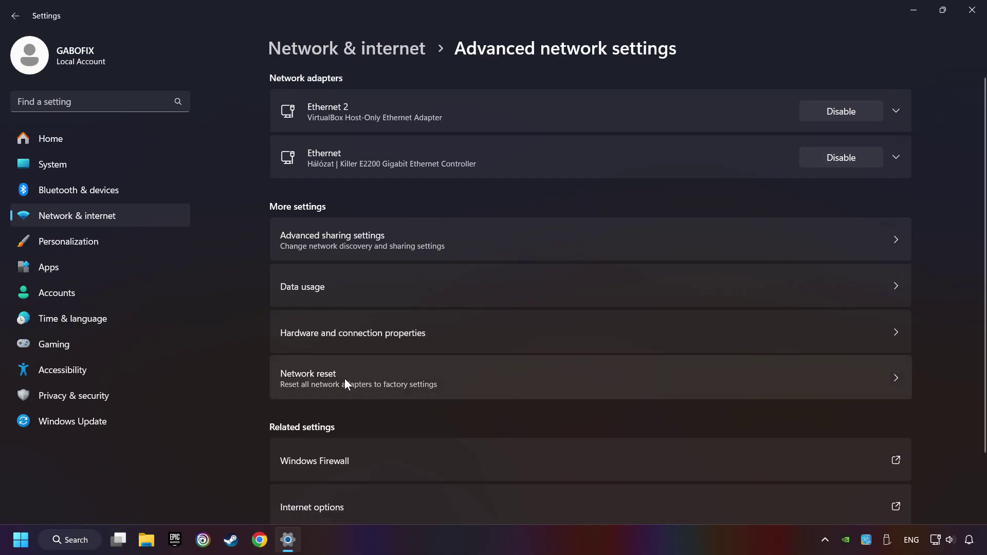
left_click(525, 379)
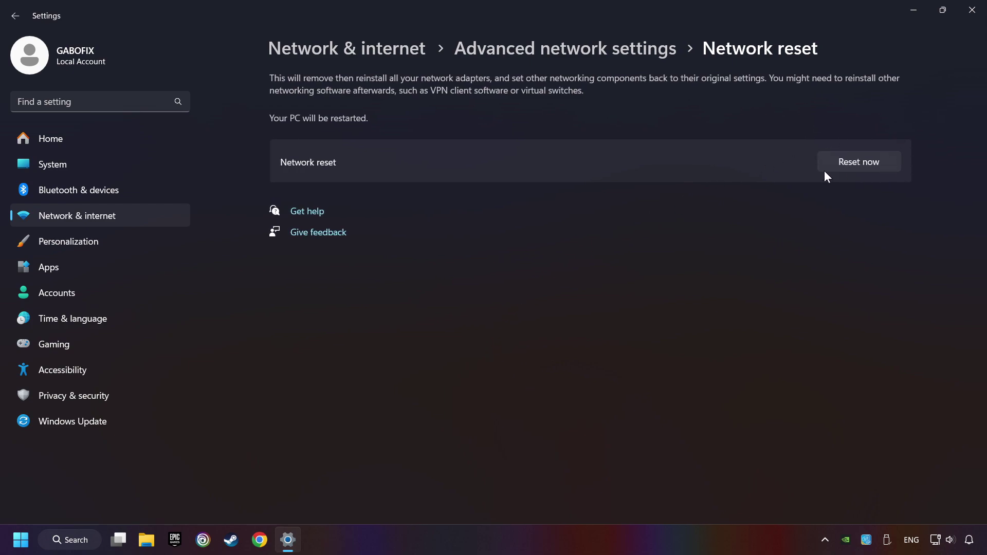
left_click(865, 172)
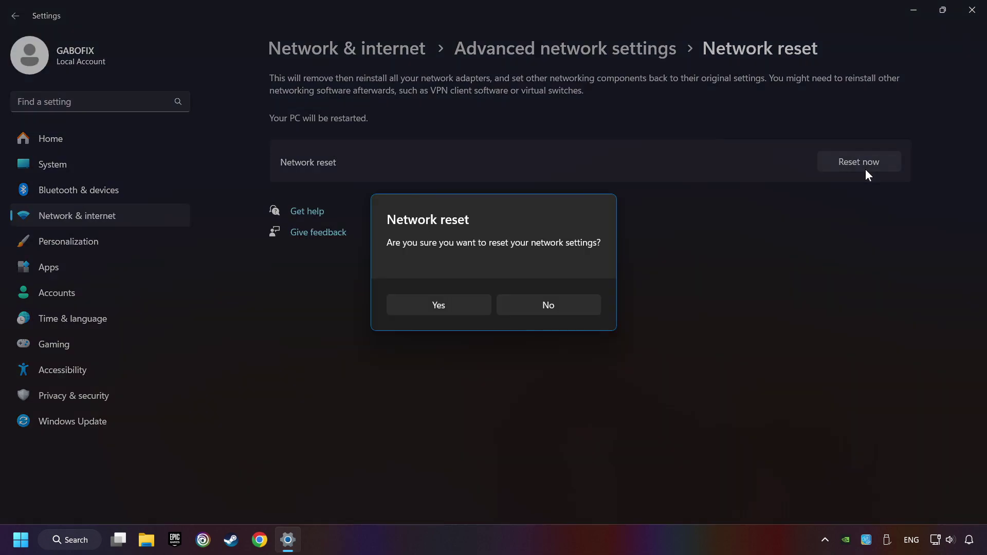
left_click(445, 314)
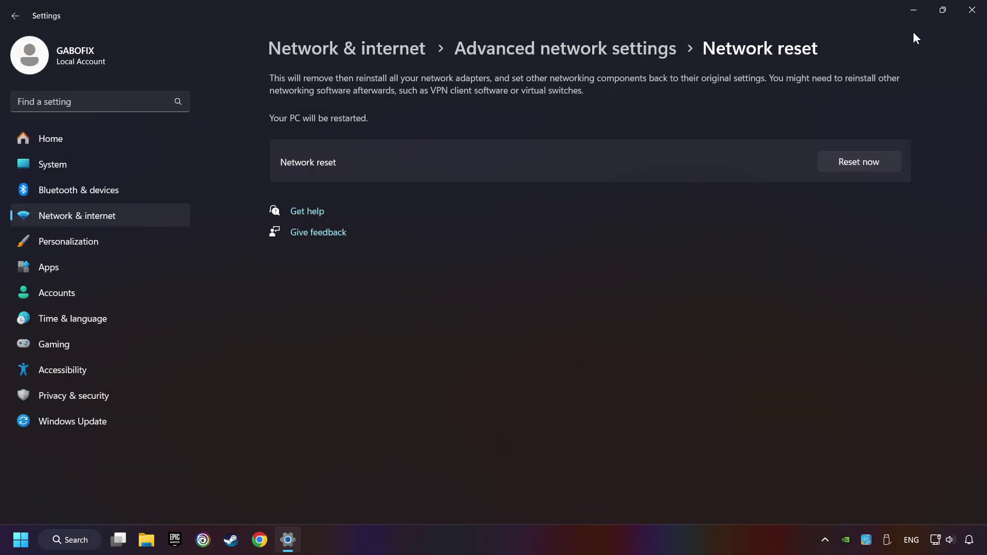
Step: Close Settings, view the Start menu power options, and search for 'control panel'
left_click(972, 10)
left_click(22, 538)
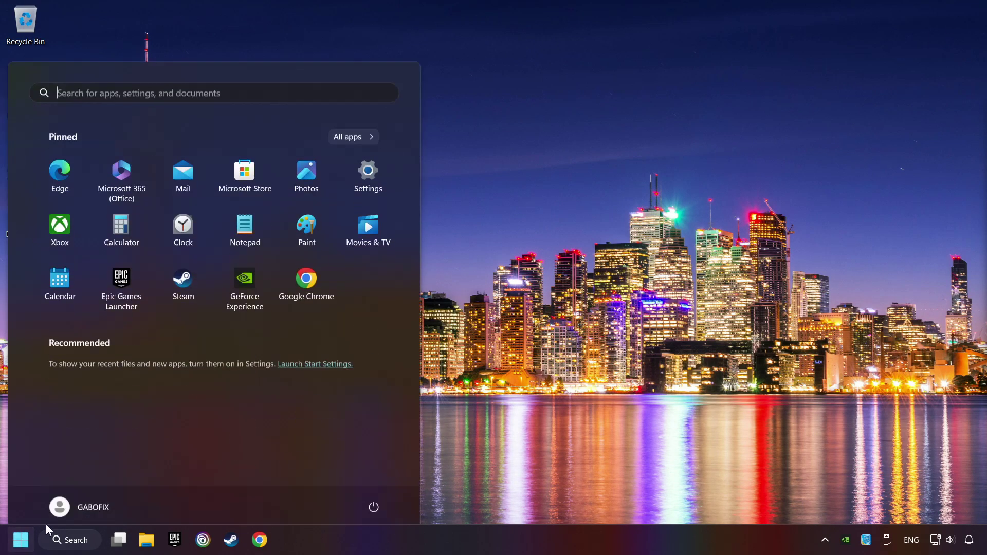
left_click(374, 495)
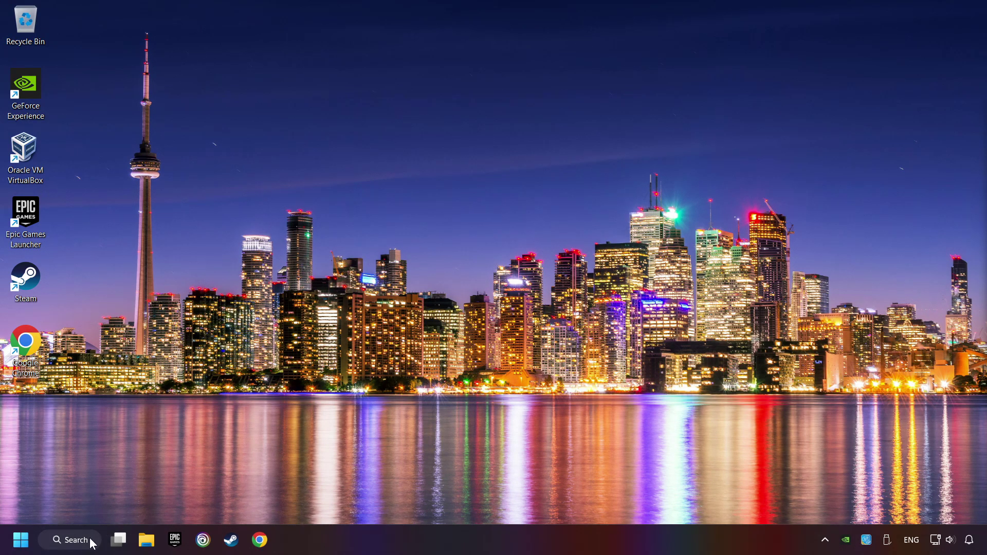
left_click(92, 544)
type("con")
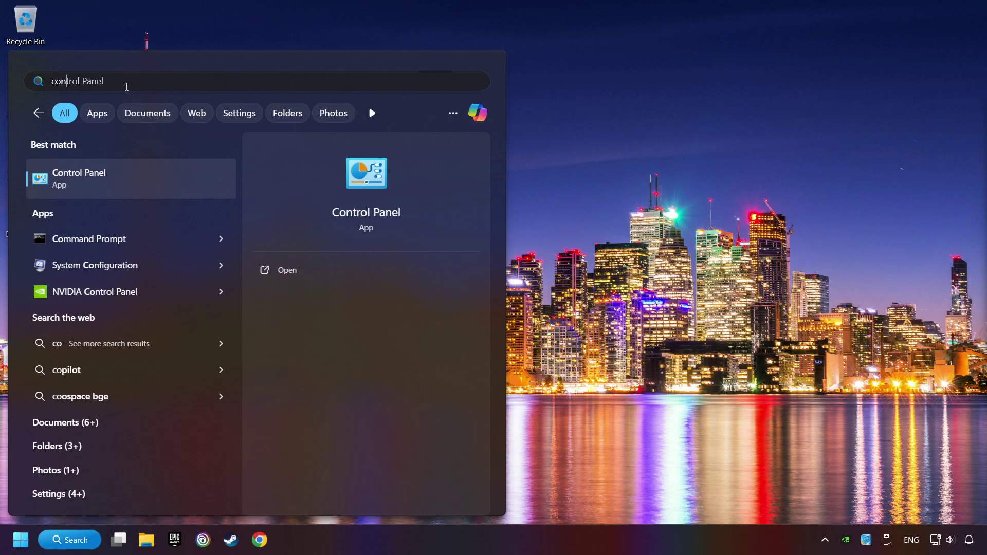
type("trol panel")
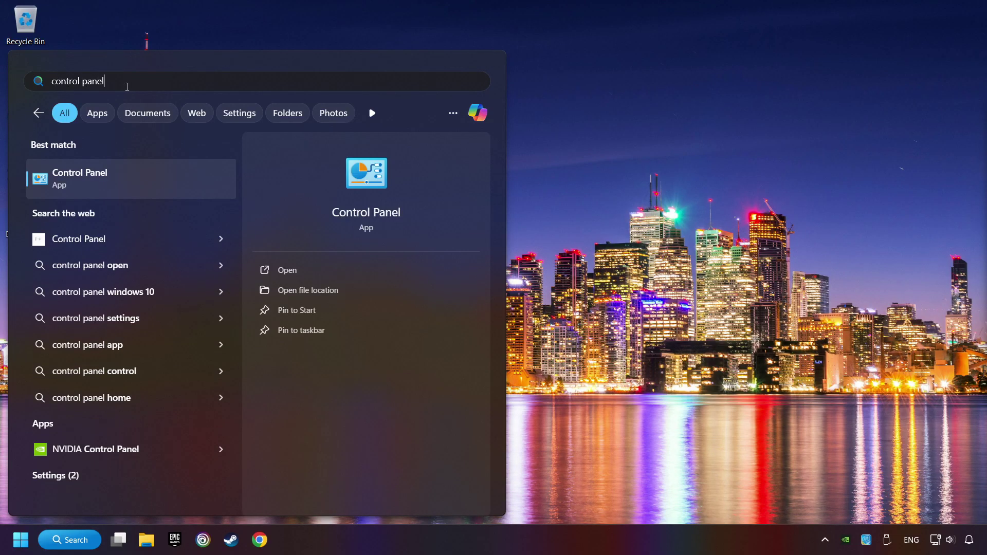
Step: Reach the adapter list via Network and Sharing Center and bring up Ethernet's context menu
left_click(185, 186)
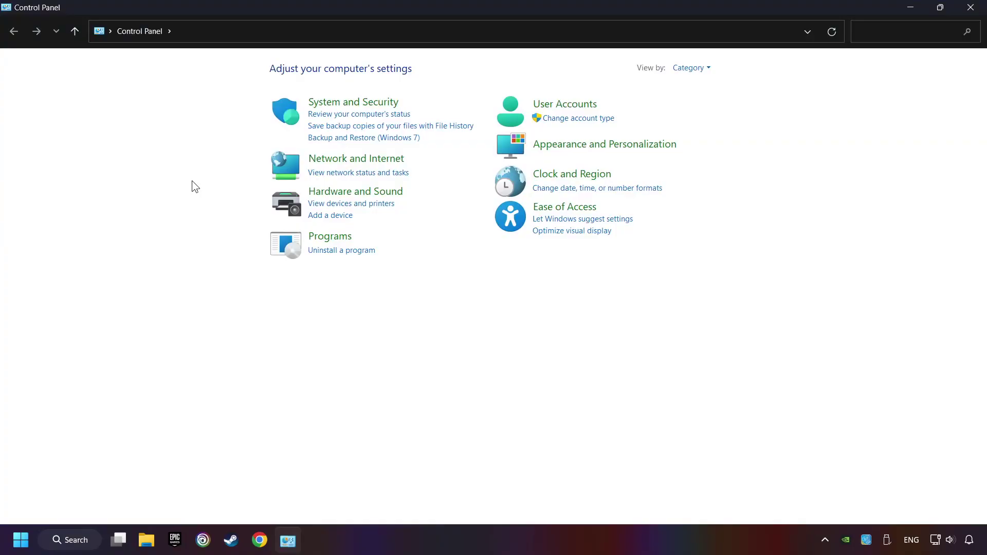
left_click(353, 160)
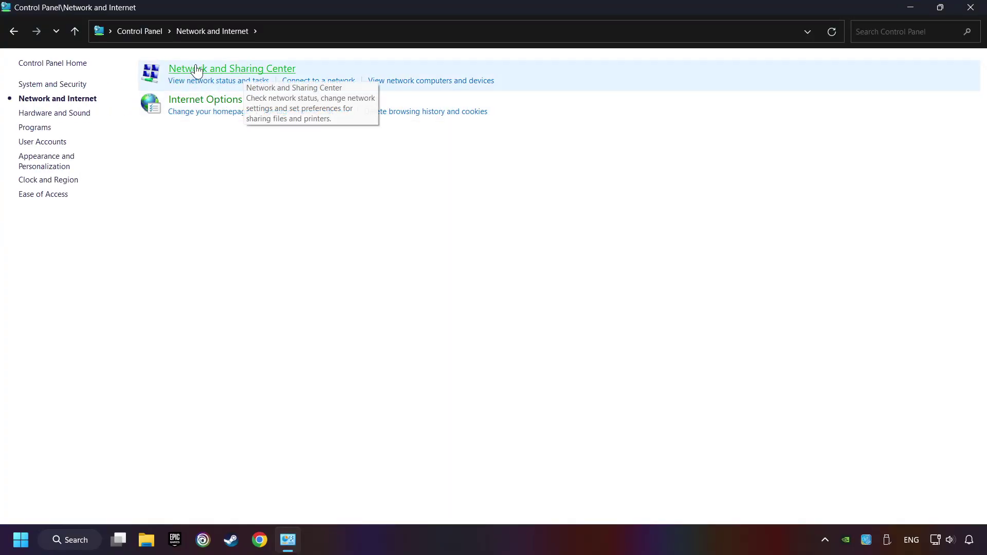
left_click(243, 70)
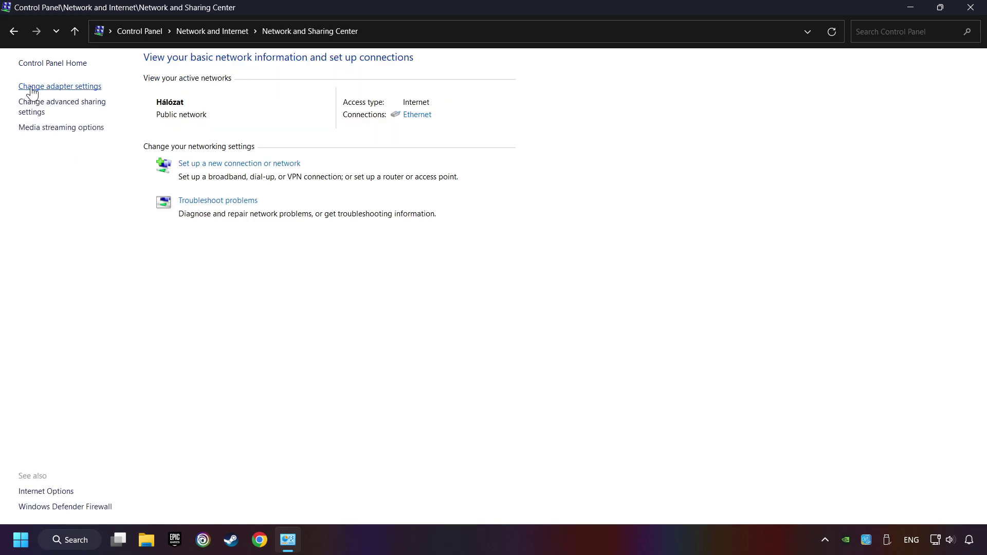
left_click(71, 87)
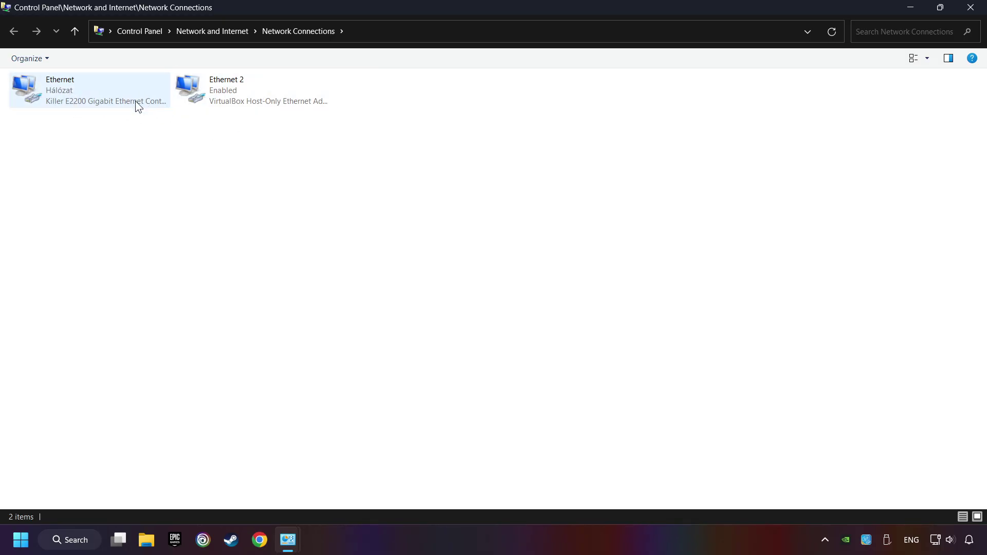
right_click(85, 89)
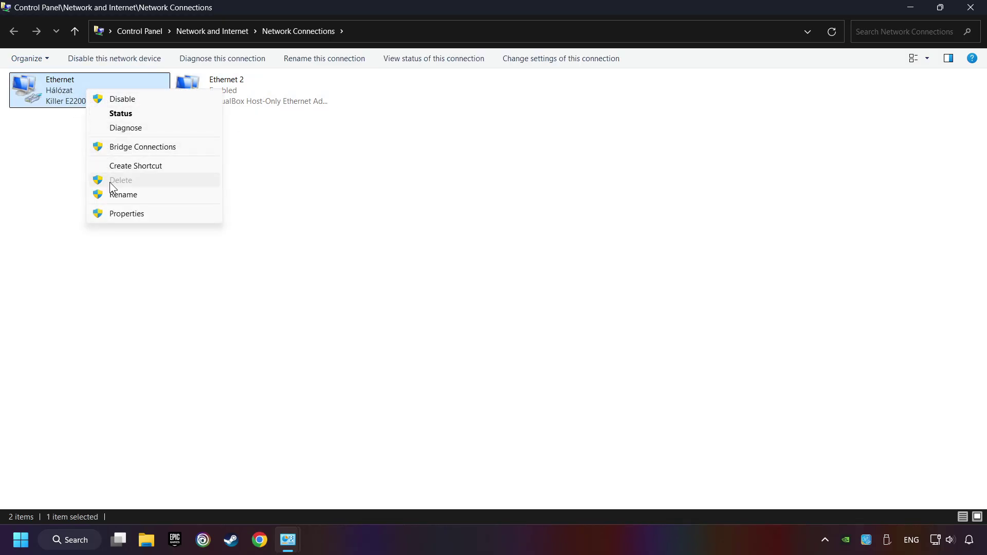
Step: Set Ethernet's IPv4 DNS manually to 8.8.8.8 preferred and 8.8.4.4 alternate, then close properties
left_click(176, 214)
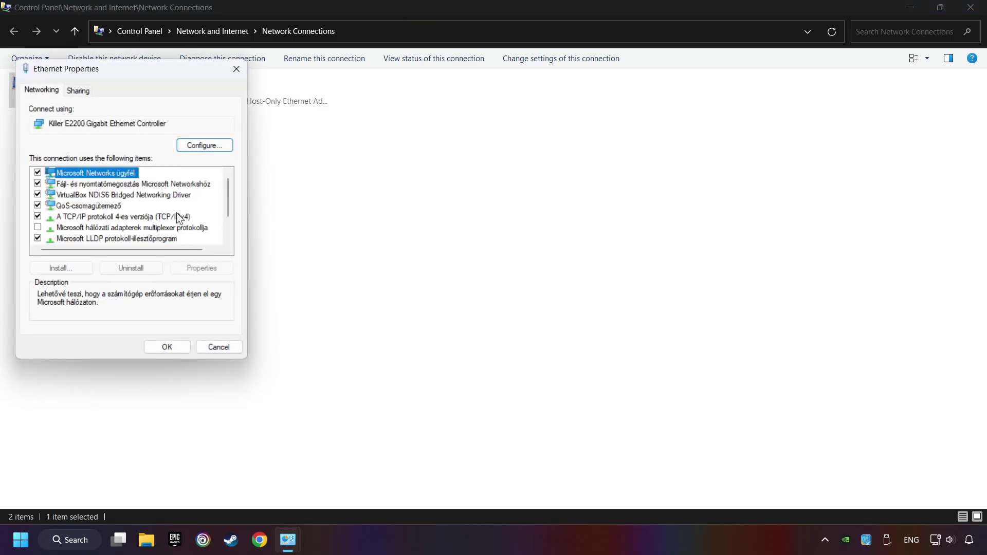
left_click_drag(123, 70, 437, 120)
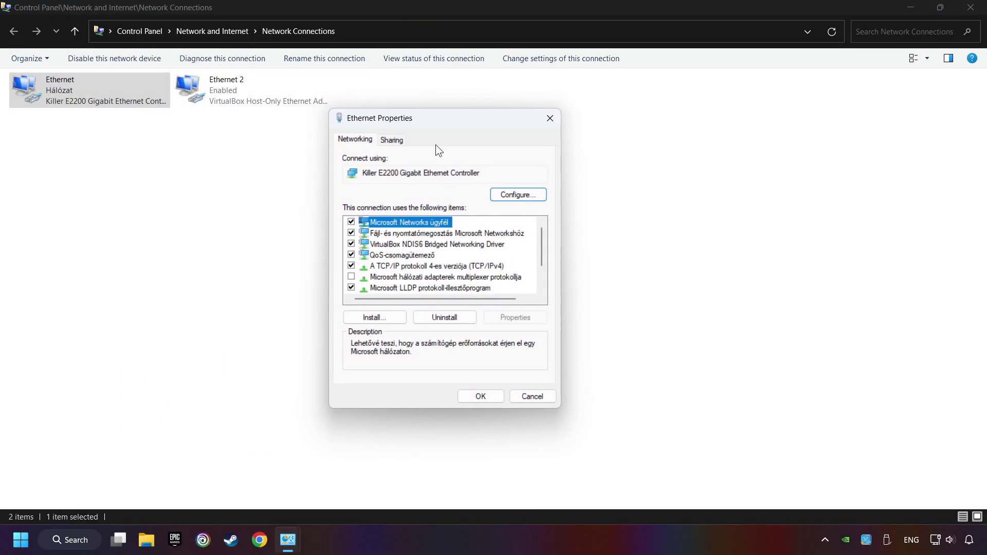
left_click(372, 266)
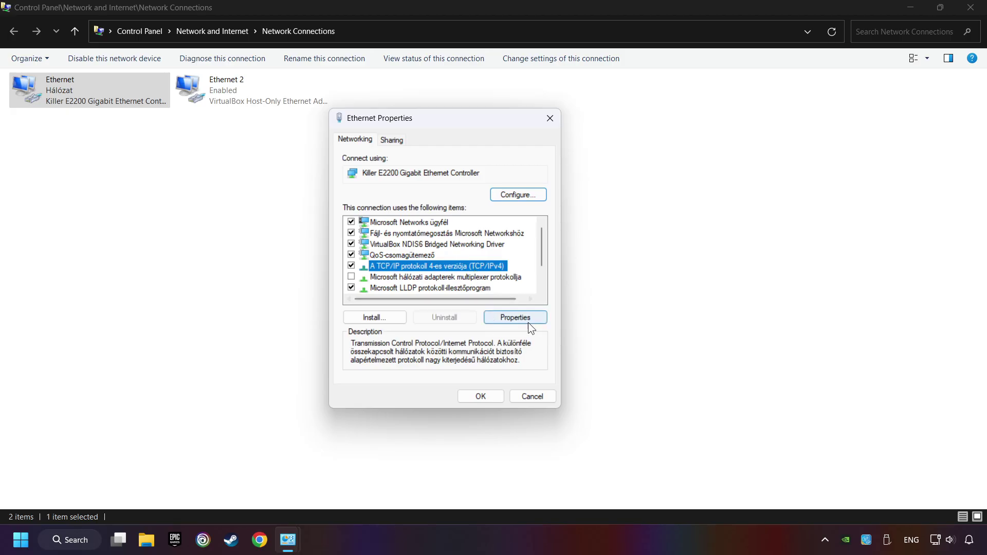
left_click(515, 318)
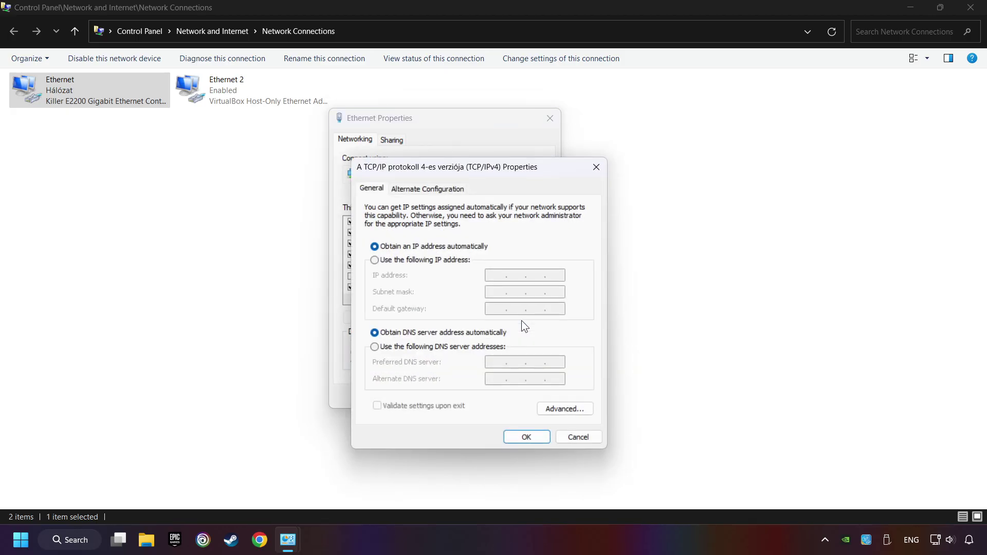
left_click_drag(505, 172, 477, 127)
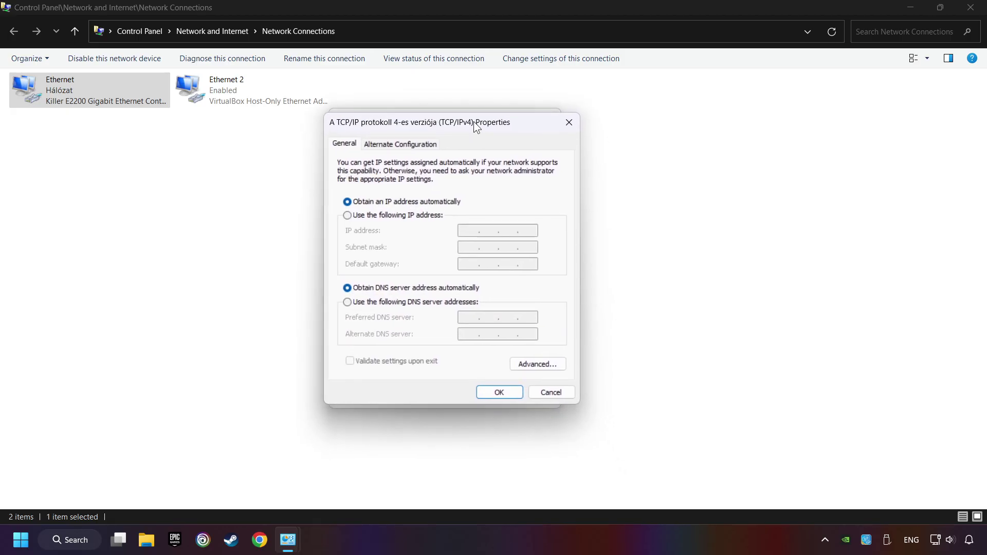
left_click(347, 303)
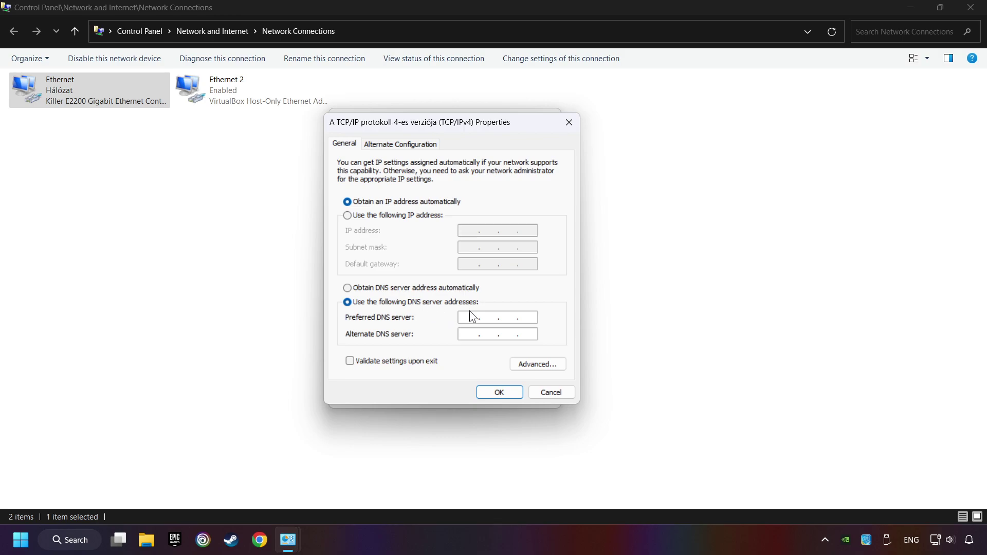
type("8.8.8.8")
type("8.8.4.")
type("4")
left_click(498, 391)
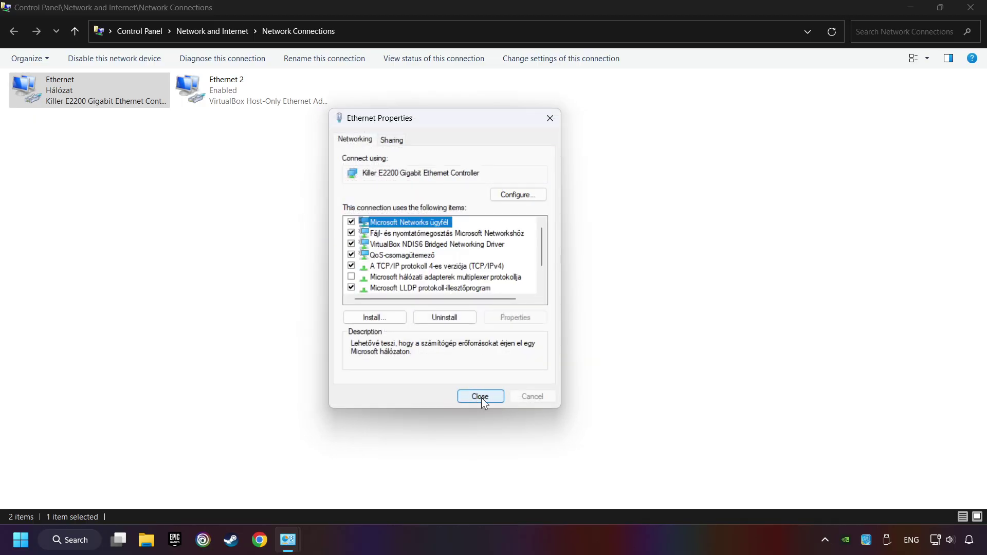
left_click(481, 397)
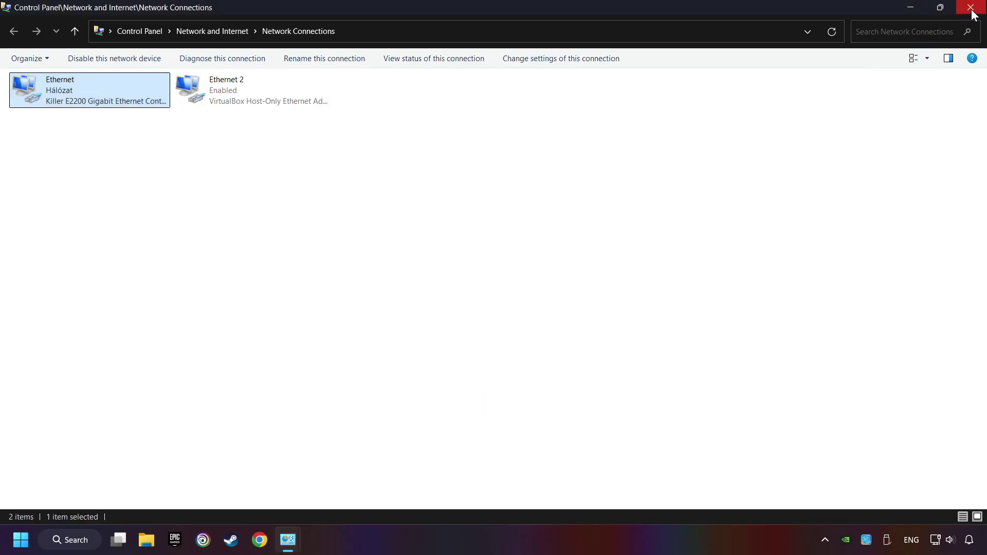